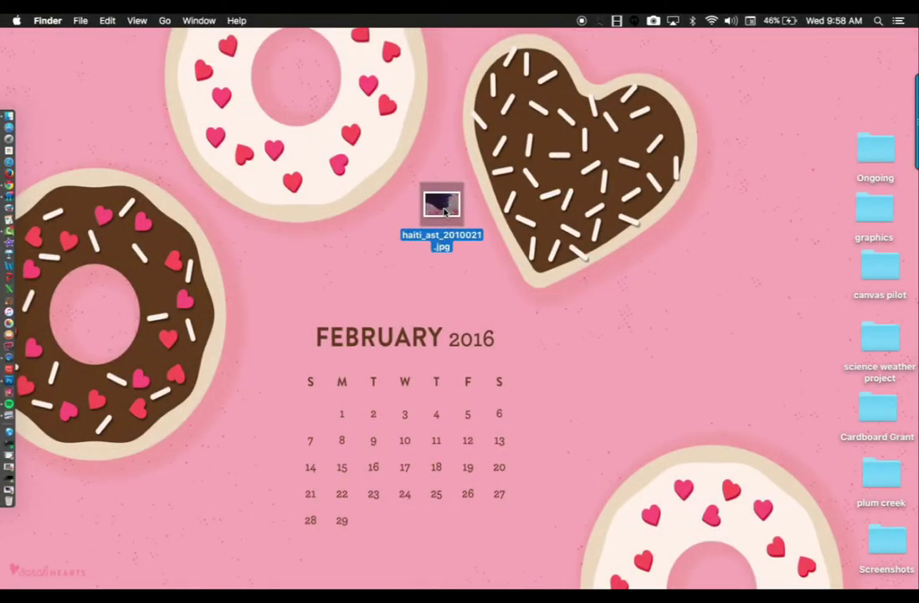
Step: Open haiti_ast_2010021.jpg from the desktop in Preview and show the markup tools
double_click(439, 259)
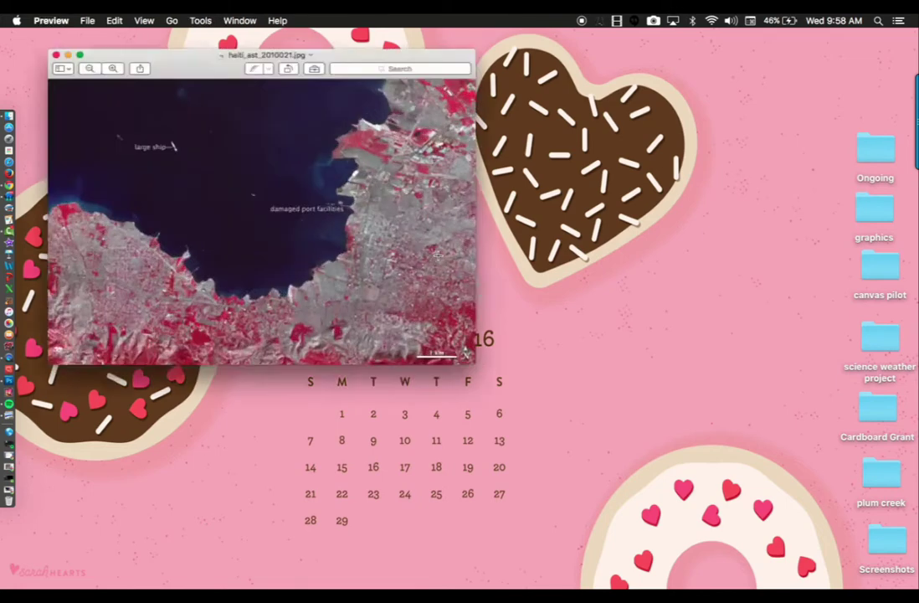
left_click_drag(373, 38, 565, 152)
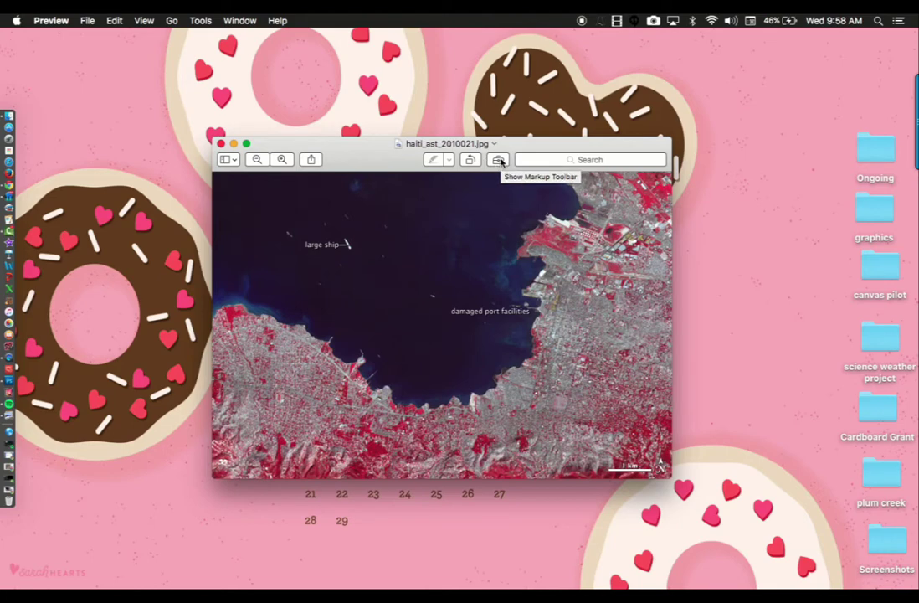
left_click(498, 160)
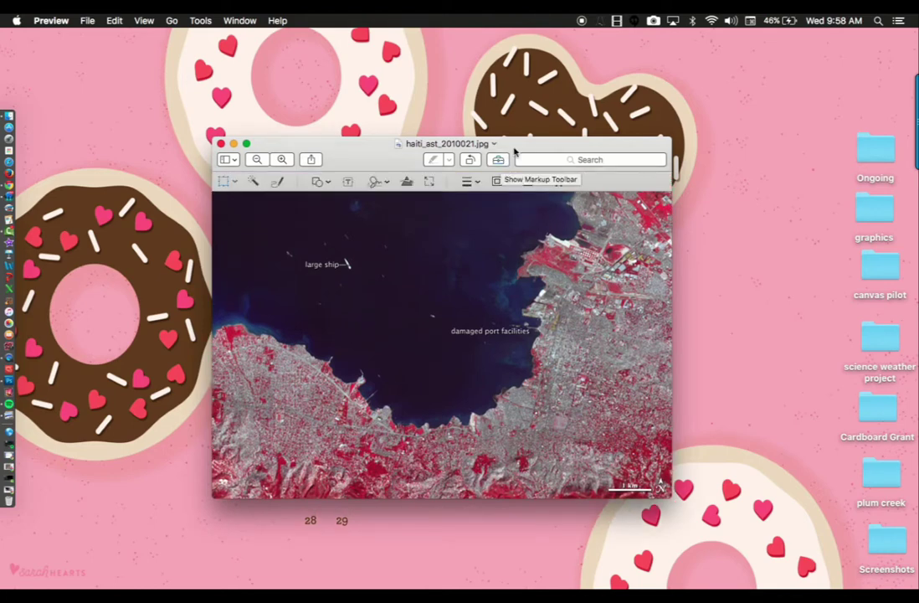
left_click_drag(515, 151, 495, 84)
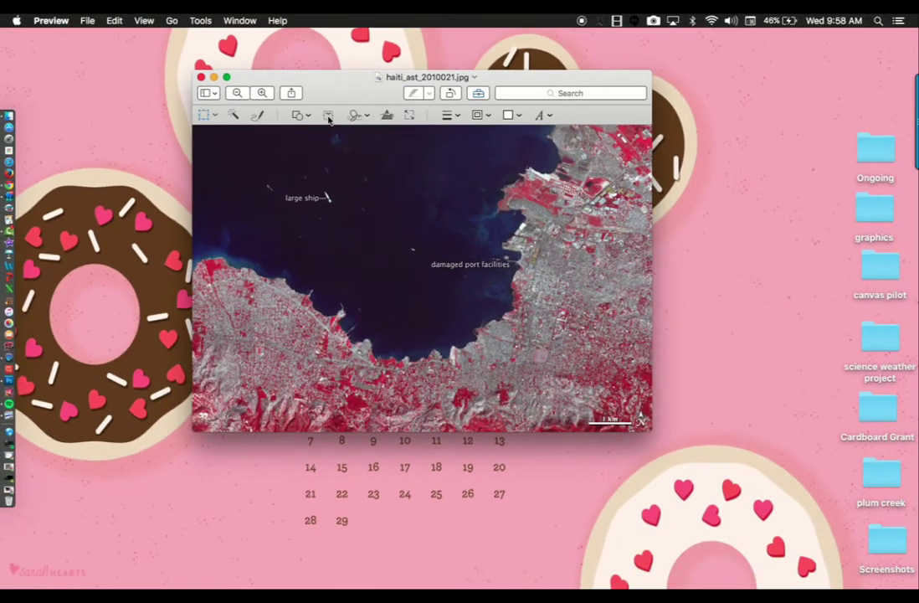
Step: Add a text label reading "Demo Text" to the image and shift it onto the dark water below the port caption
left_click(329, 117)
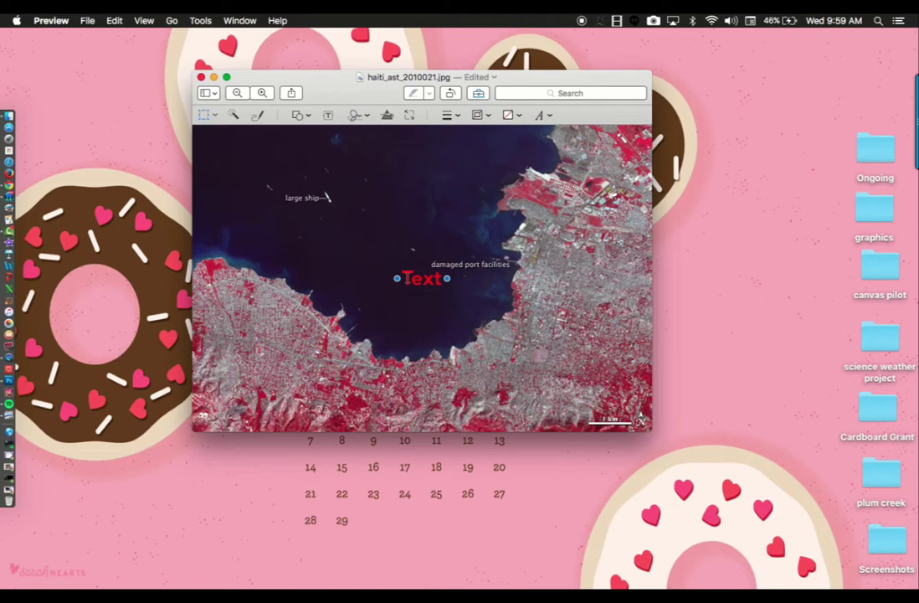
key("Delete")
type("Demo Te")
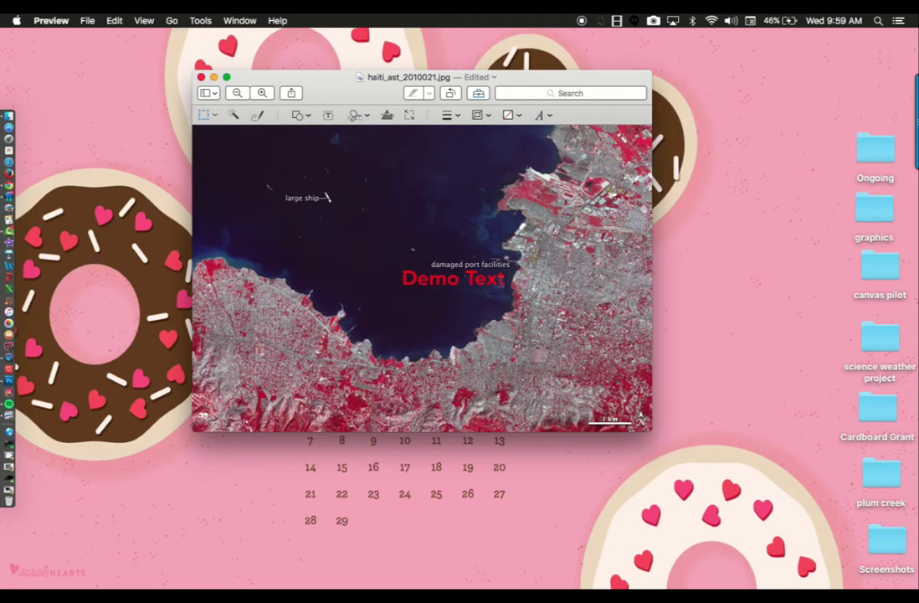
mouse_move(501, 280)
left_mouse_down()
mouse_move(447, 284)
mouse_move(455, 287)
left_mouse_up()
key("Escape")
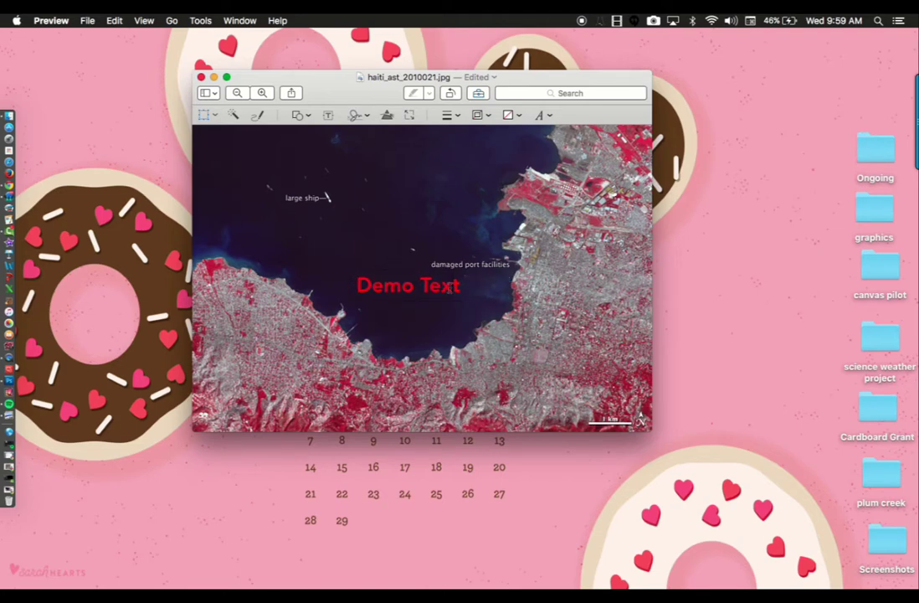
Step: Change the colour of the "Demo Text" label to white
double_click(439, 286)
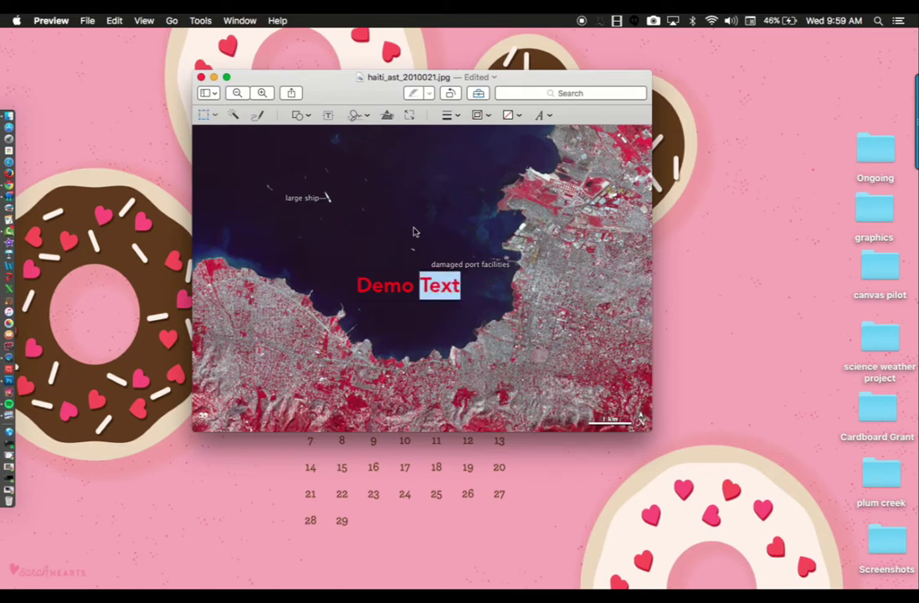
left_click(546, 117)
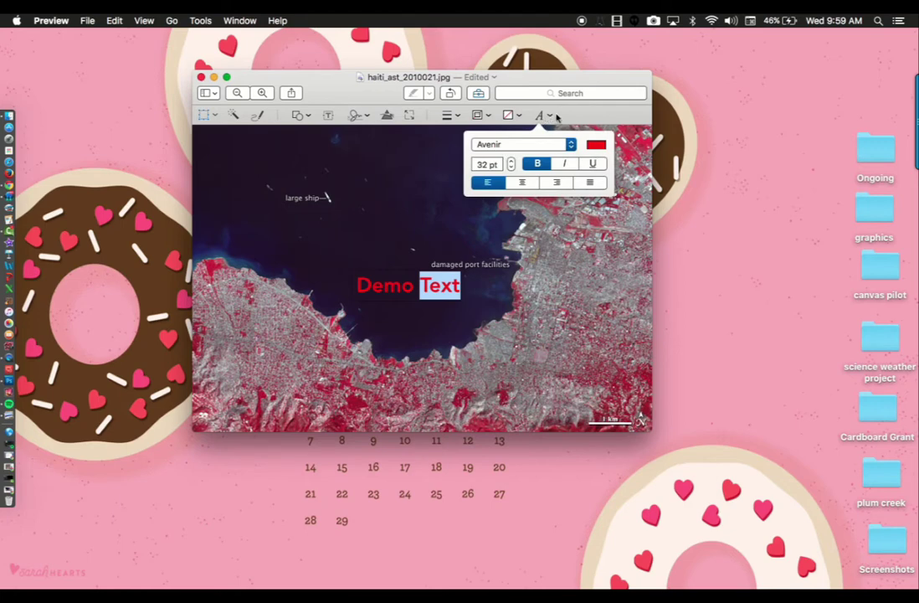
left_click(596, 144)
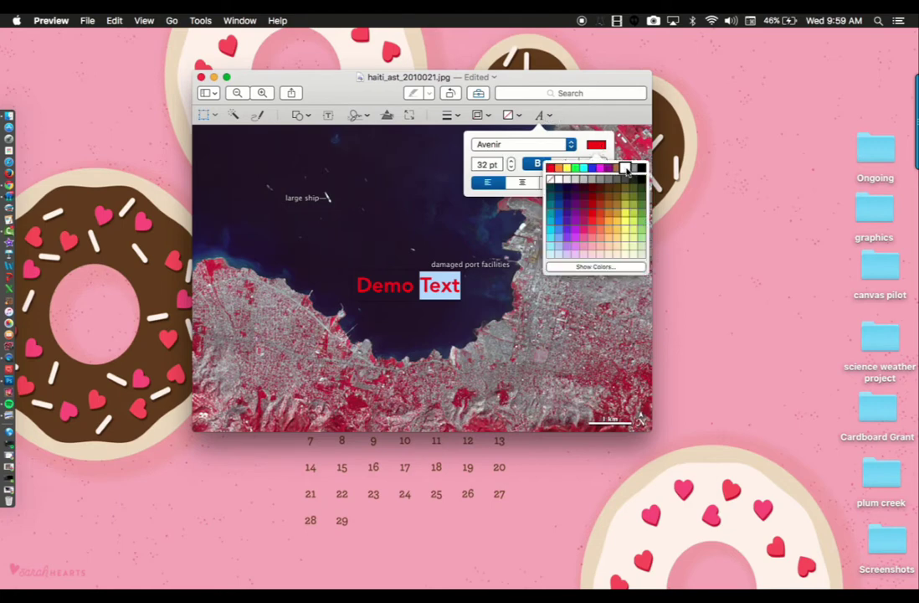
left_click(624, 169)
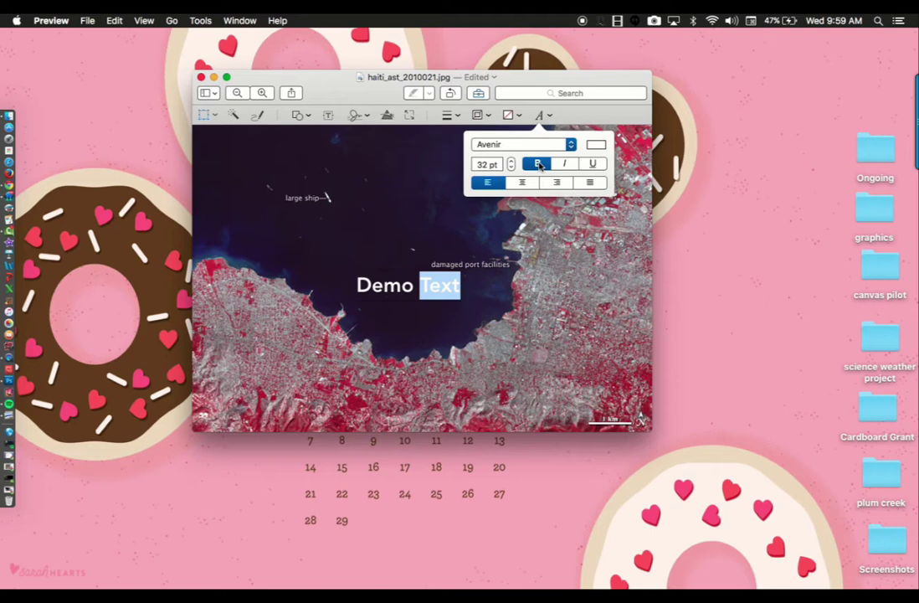
Step: Remove bold from the "Demo Text" label and keep Avenir as its font
left_click(538, 165)
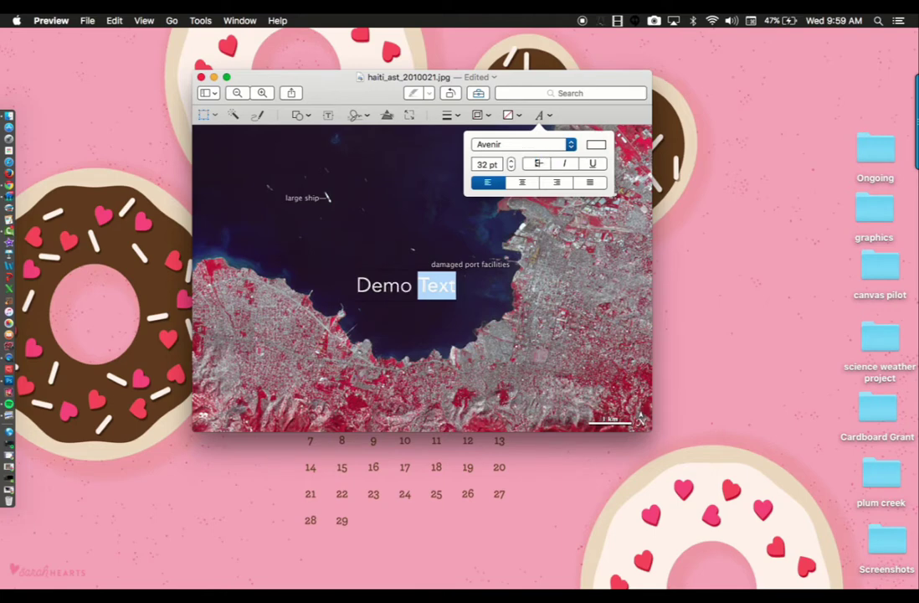
left_click(539, 164)
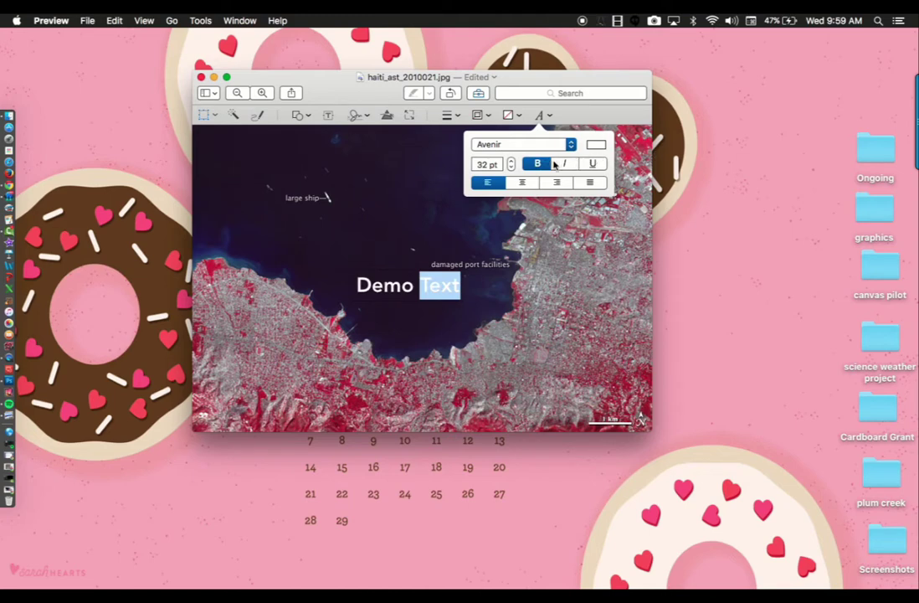
key("super+b")
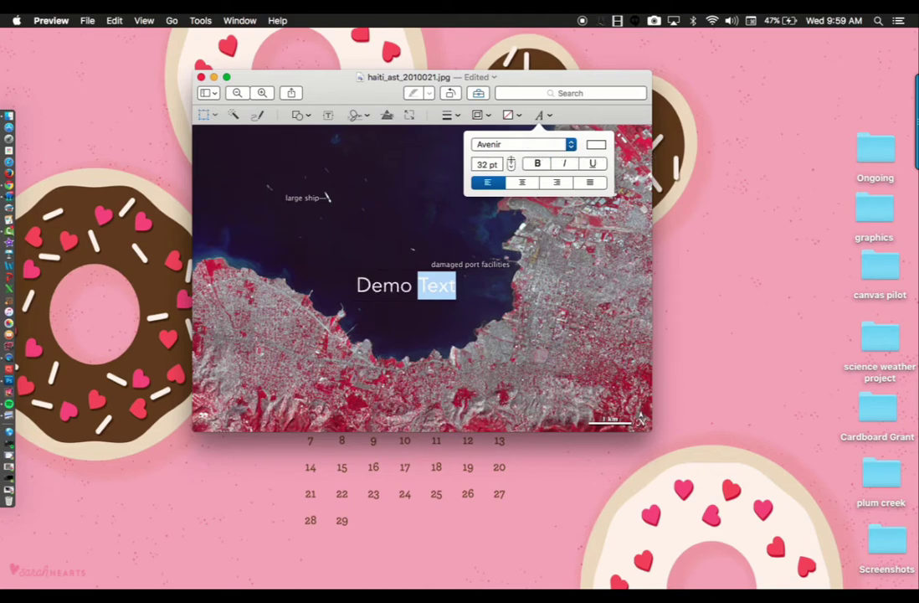
left_click(567, 145)
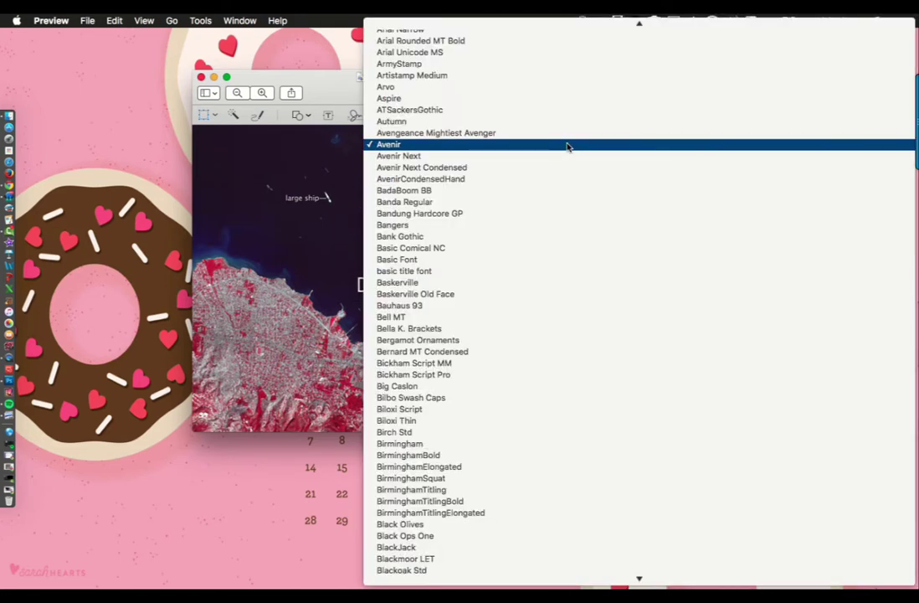
left_click(567, 145)
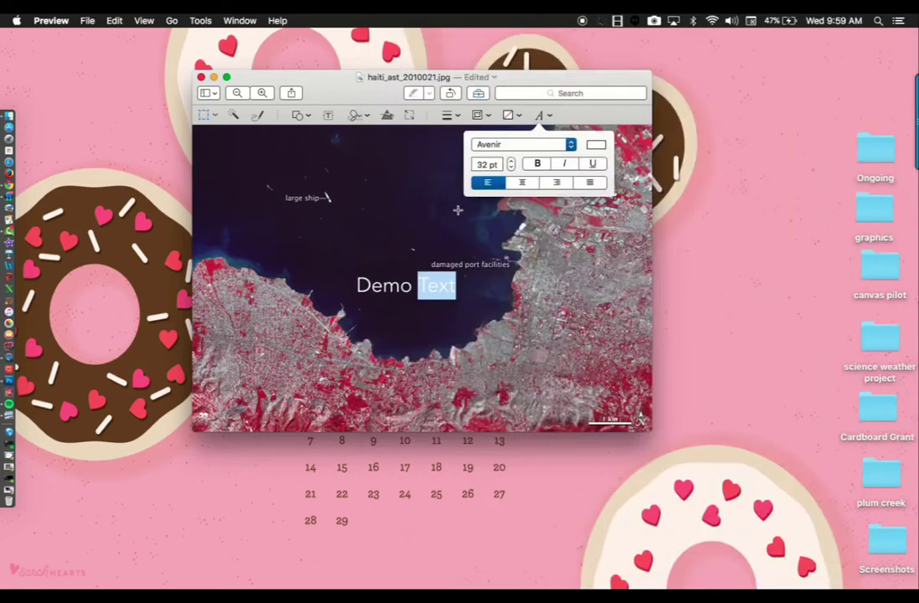
Step: Move the "Demo Text" label up to the image's upper edge, over the water
left_click(411, 241)
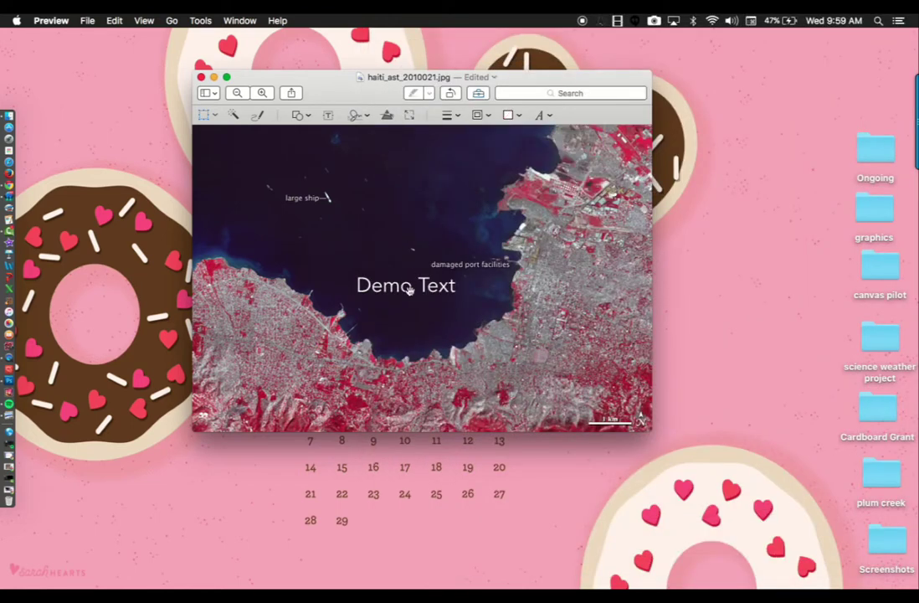
left_click(411, 290)
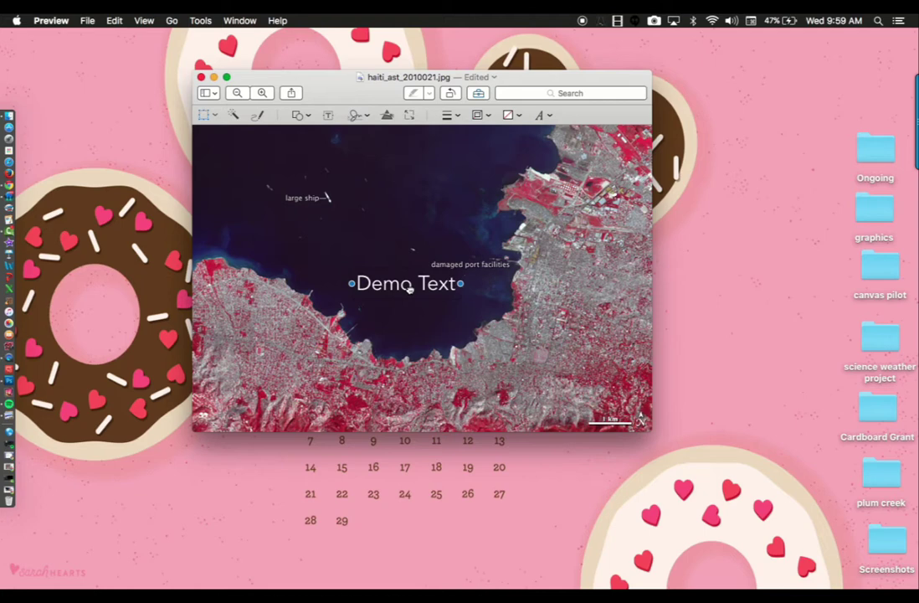
left_click_drag(410, 290, 464, 152)
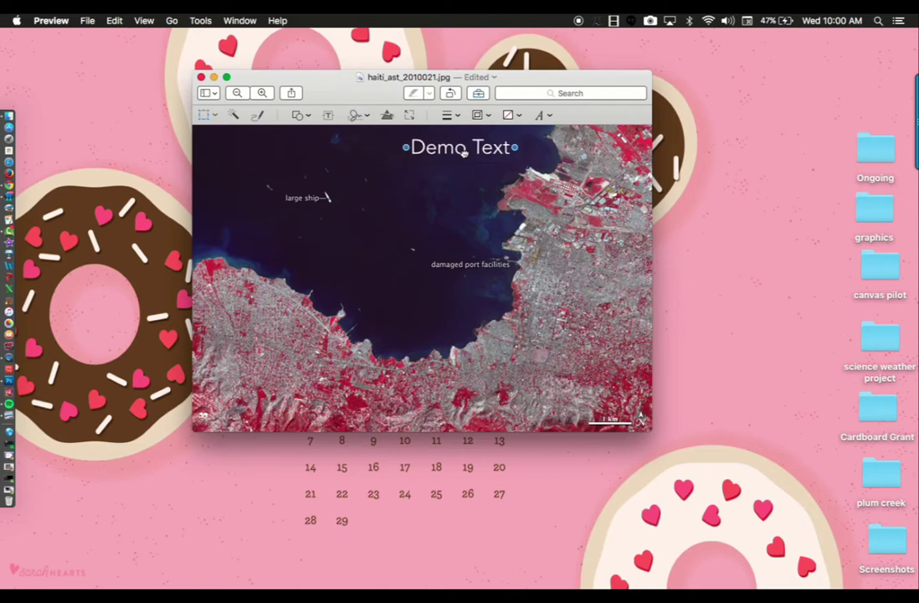
Step: Add an arrow shape and position it running diagonally down from the open water to the damaged port facilities
left_click(307, 119)
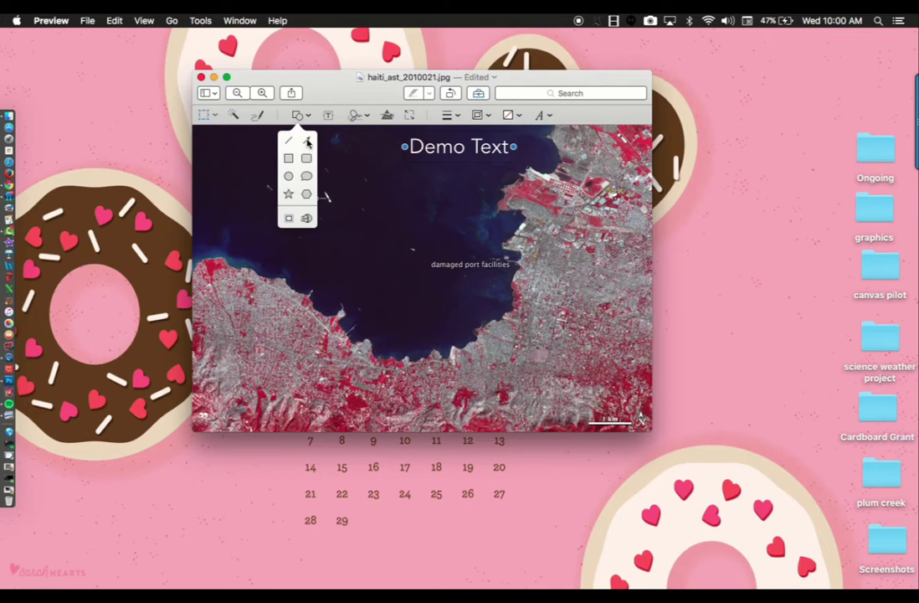
left_click(307, 143)
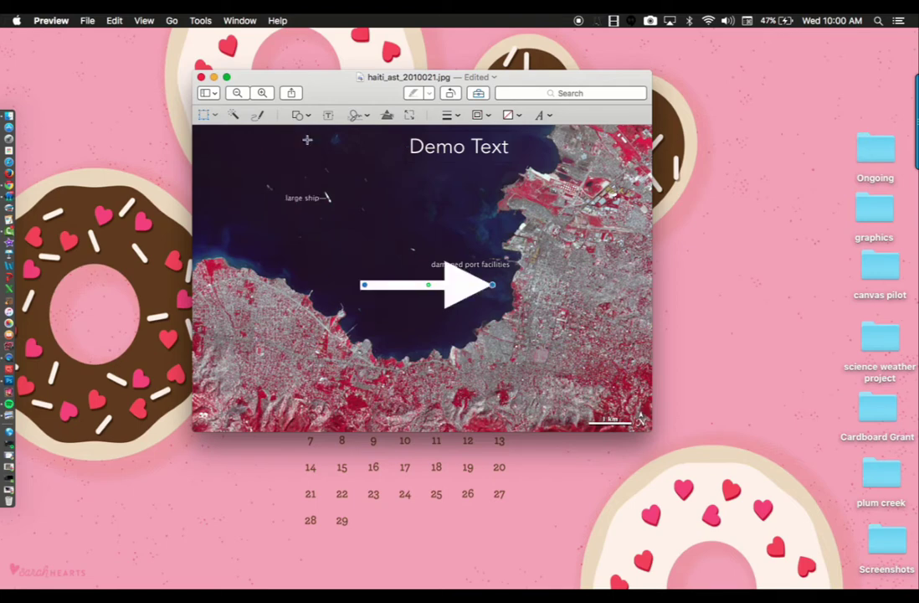
left_click_drag(453, 281, 494, 254)
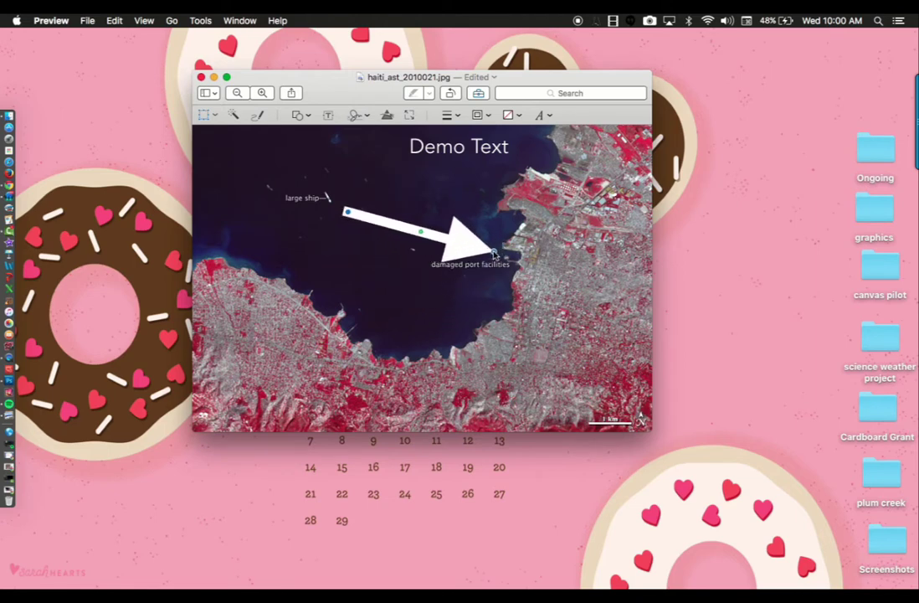
left_click_drag(347, 212, 366, 167)
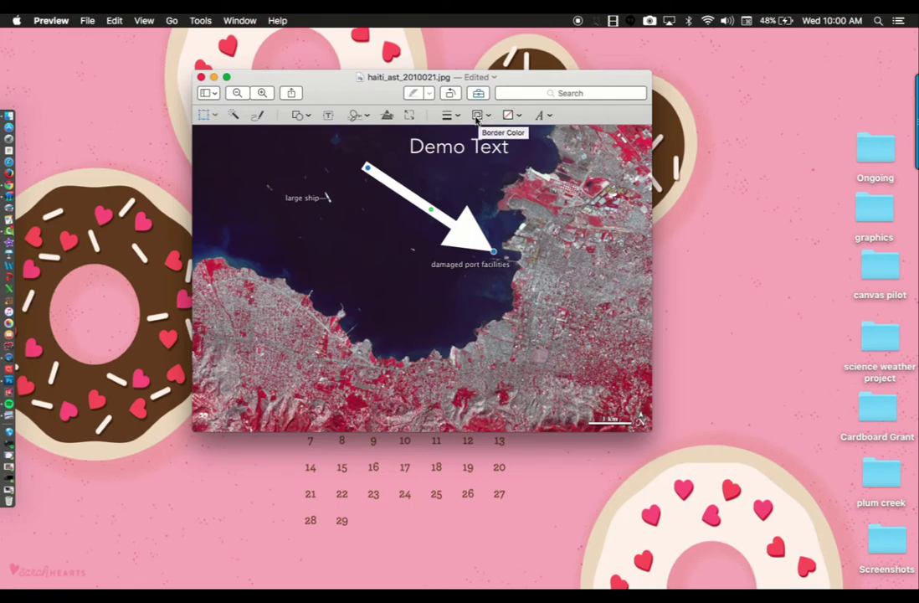
Step: Make the arrow red and set its line to the second-thickest width
left_click(480, 117)
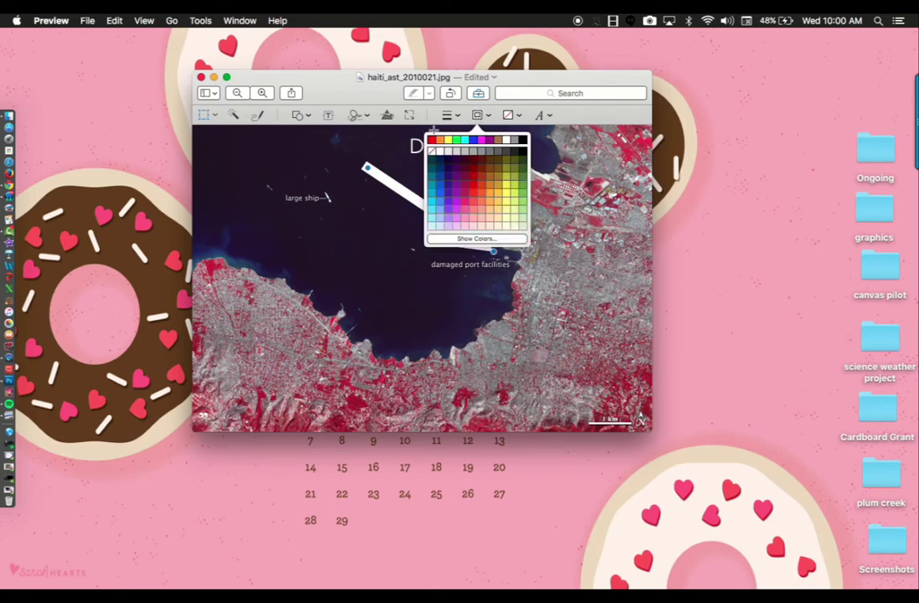
left_click(432, 141)
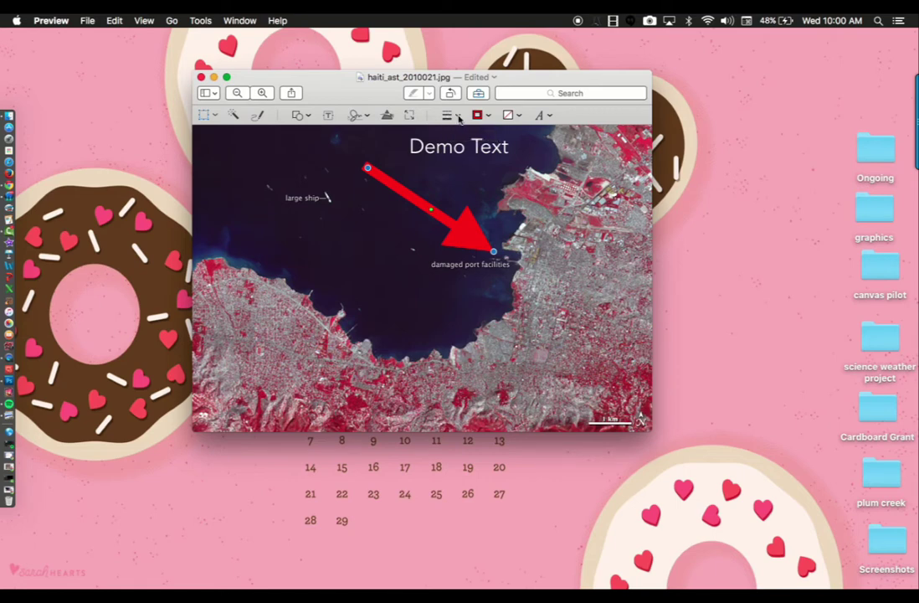
left_click(459, 119)
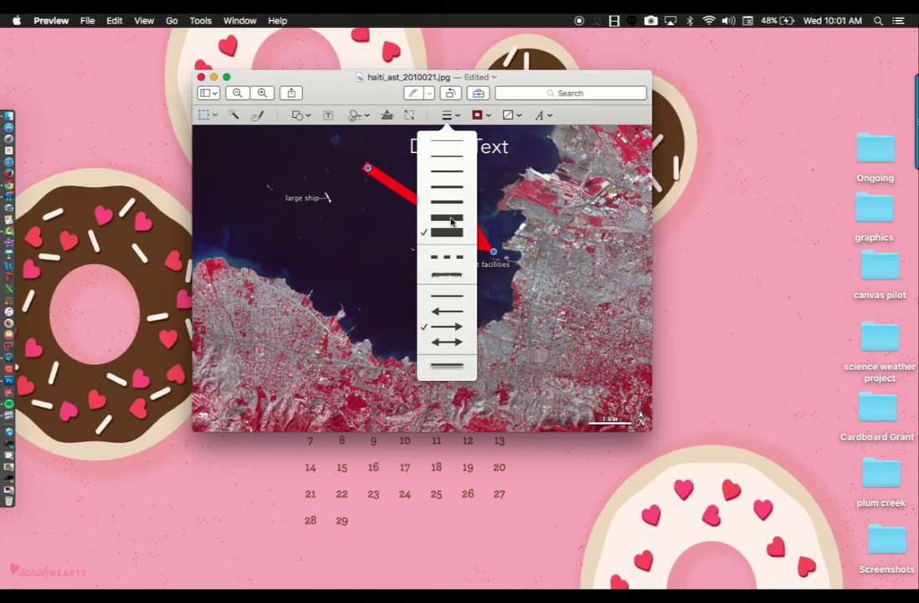
left_click(450, 219)
left_click(451, 117)
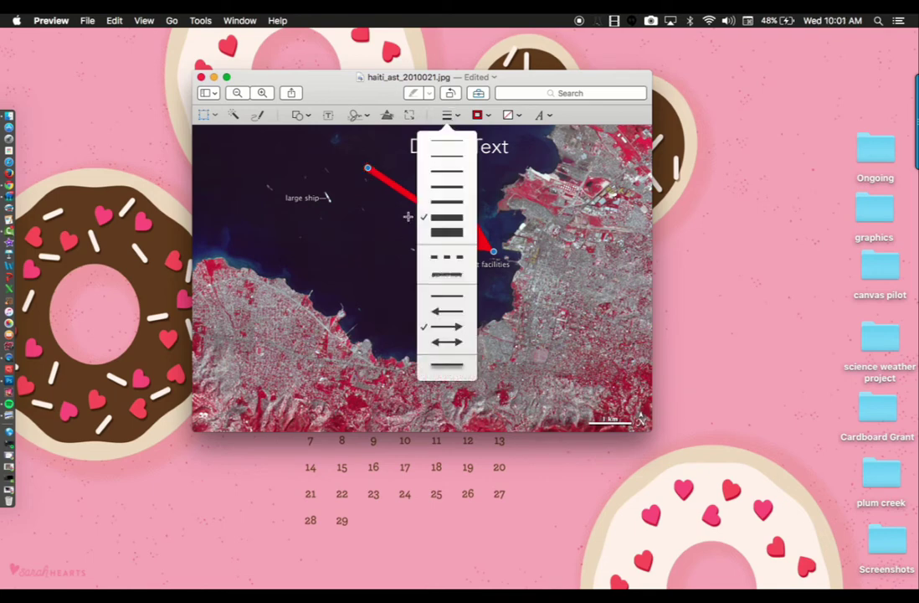
Step: Add a star shape, shrink it and place it on the city area just east of the damaged port facilities
left_click(300, 116)
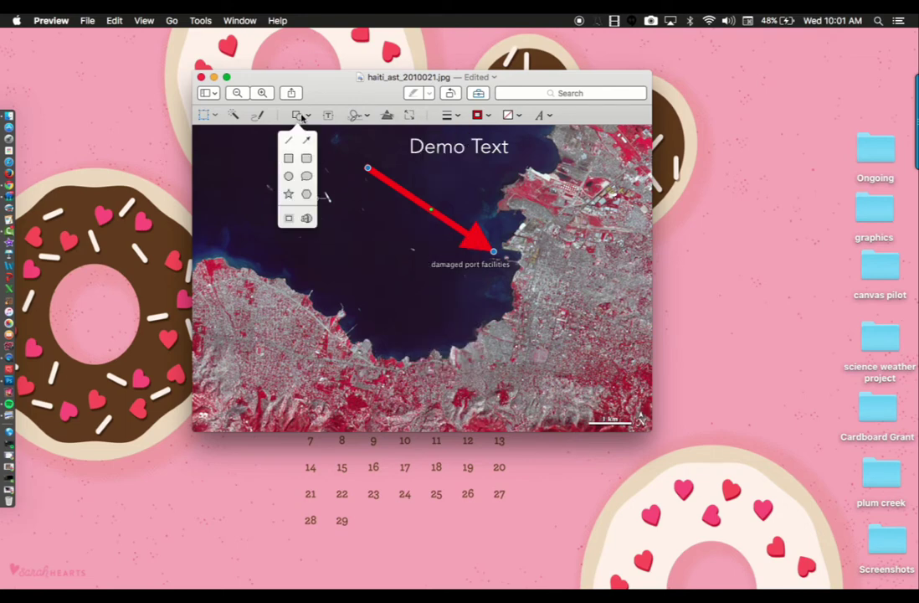
left_click(288, 197)
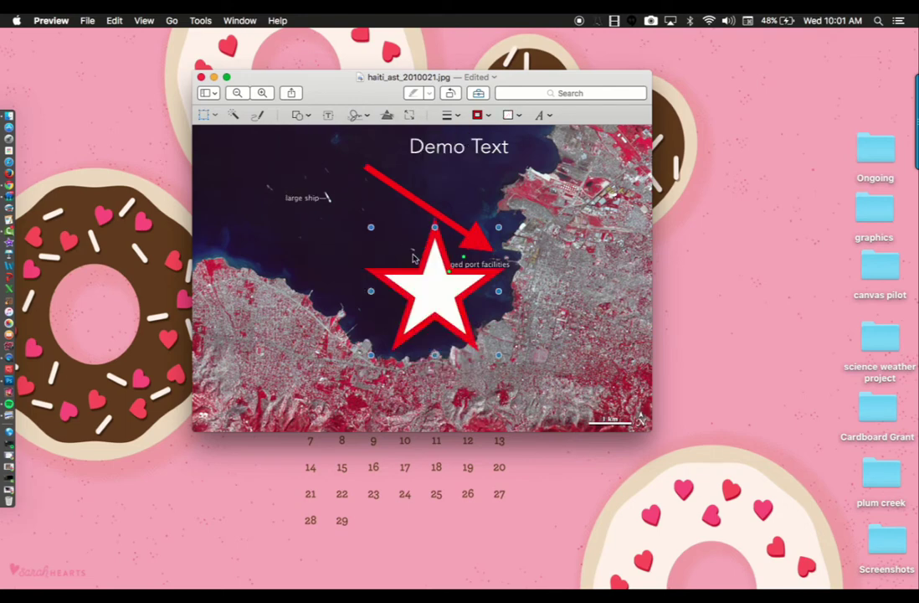
left_click_drag(497, 228, 570, 243)
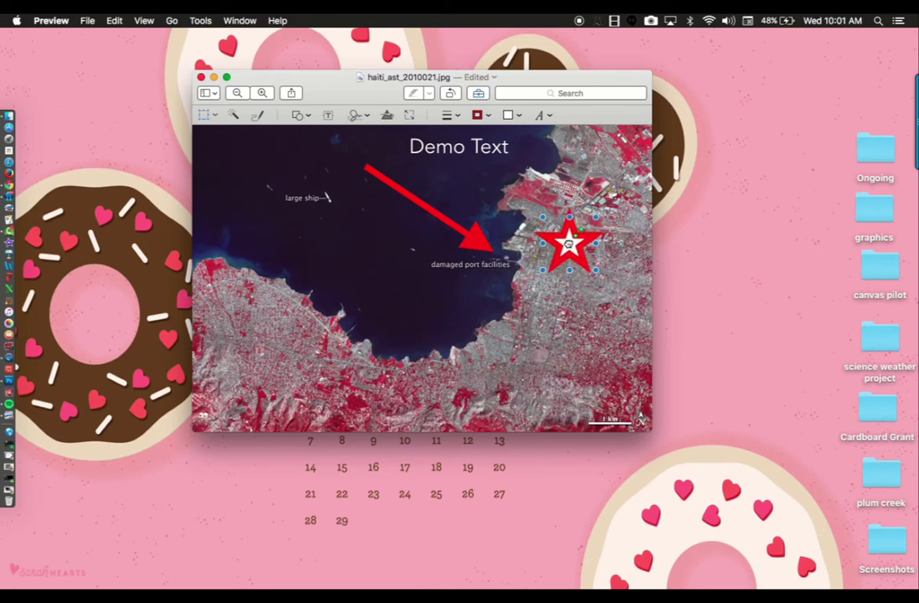
Step: Set the star's border to no colour and shrink the star further
left_click(489, 116)
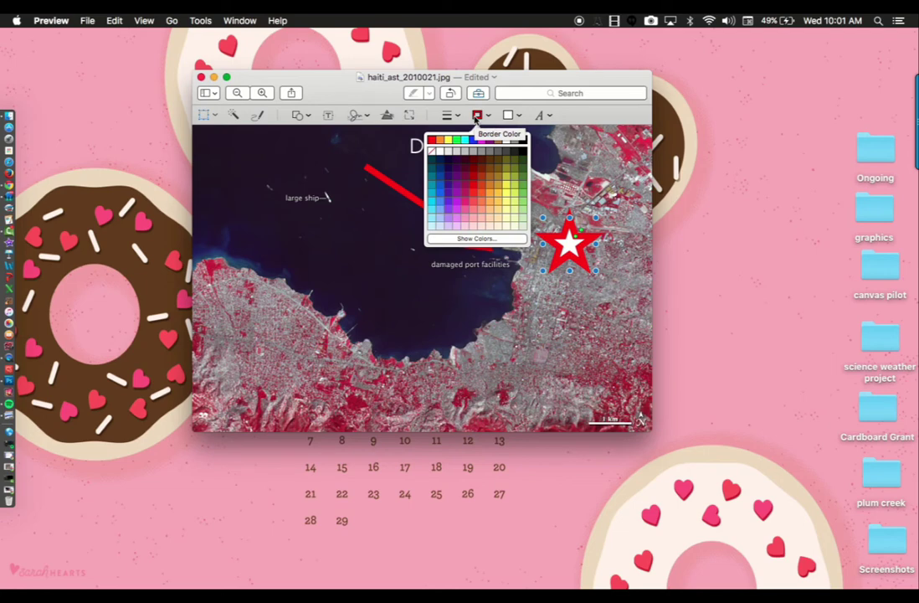
left_click(432, 152)
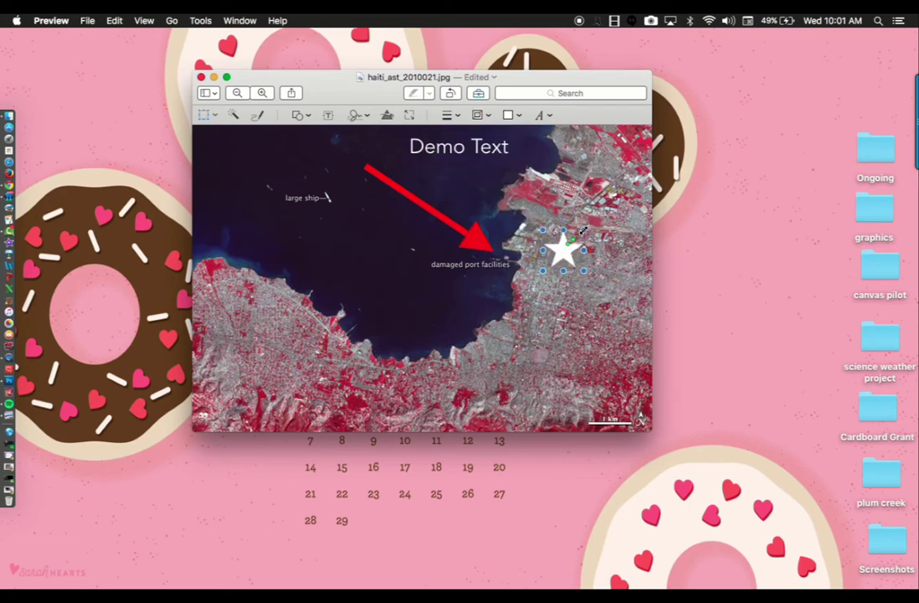
left_click_drag(598, 218, 565, 248)
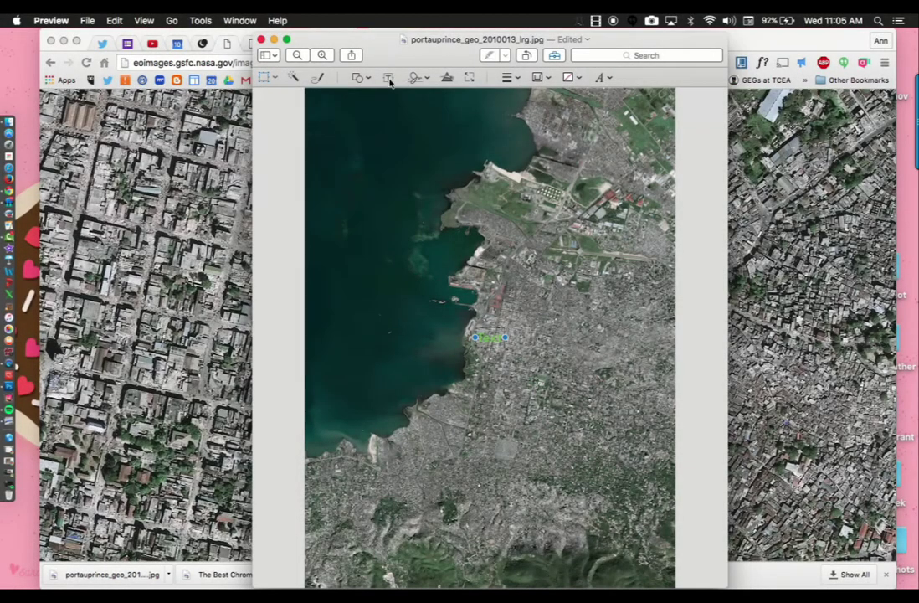
Step: Replace the placeholder text on portauprince_geo_2010013_lrg.jpg with the Earthobservatory.nasa.gov citation and fit it into the image's lower part
key("BackSpace")
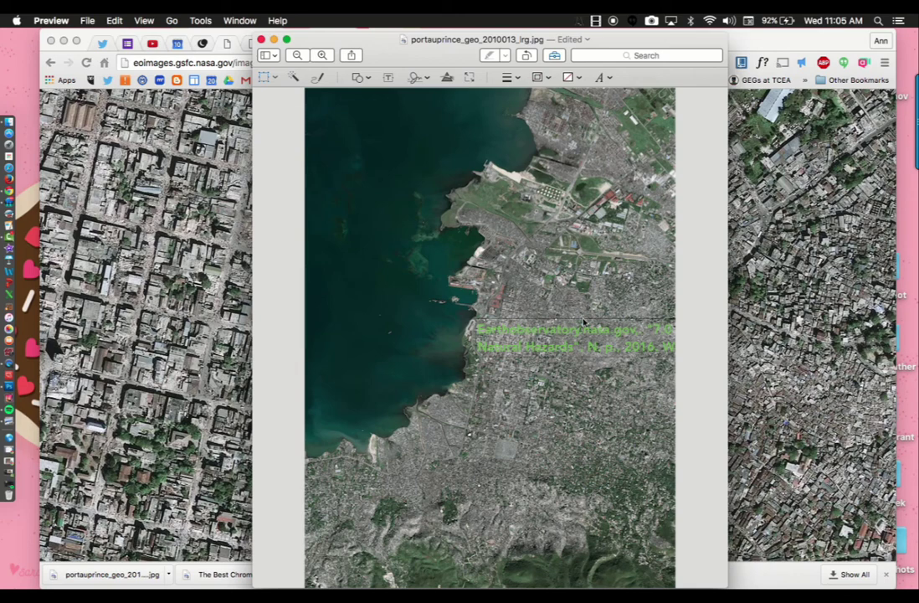
mouse_move(585, 319)
left_mouse_down()
mouse_move(532, 424)
mouse_move(421, 530)
mouse_move(427, 559)
mouse_move(440, 484)
left_mouse_up()
mouse_move(332, 490)
left_mouse_down()
mouse_move(484, 483)
mouse_move(435, 540)
mouse_move(408, 530)
left_mouse_up()
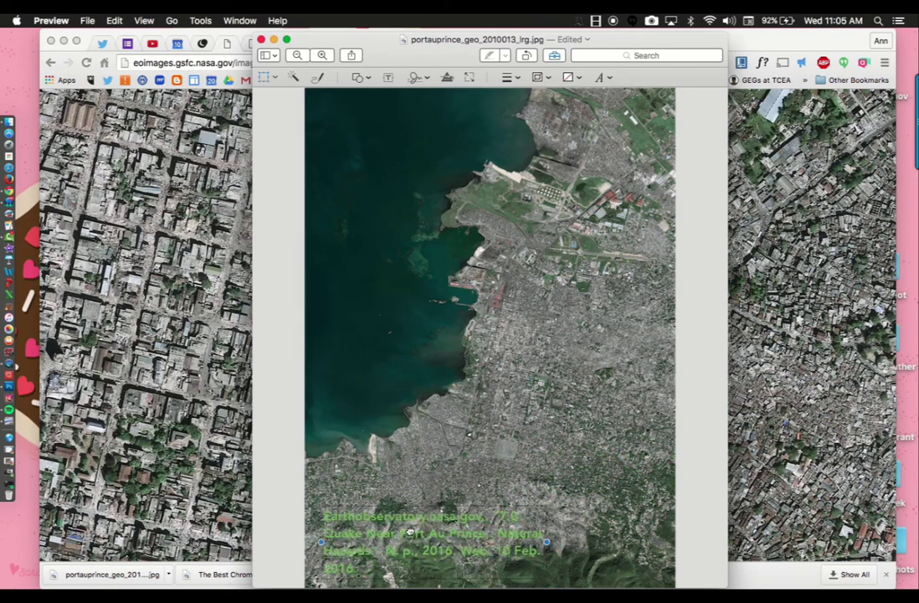
Step: Give the citation text box a white fill and reduce its font size to 18 pt
left_click(569, 80)
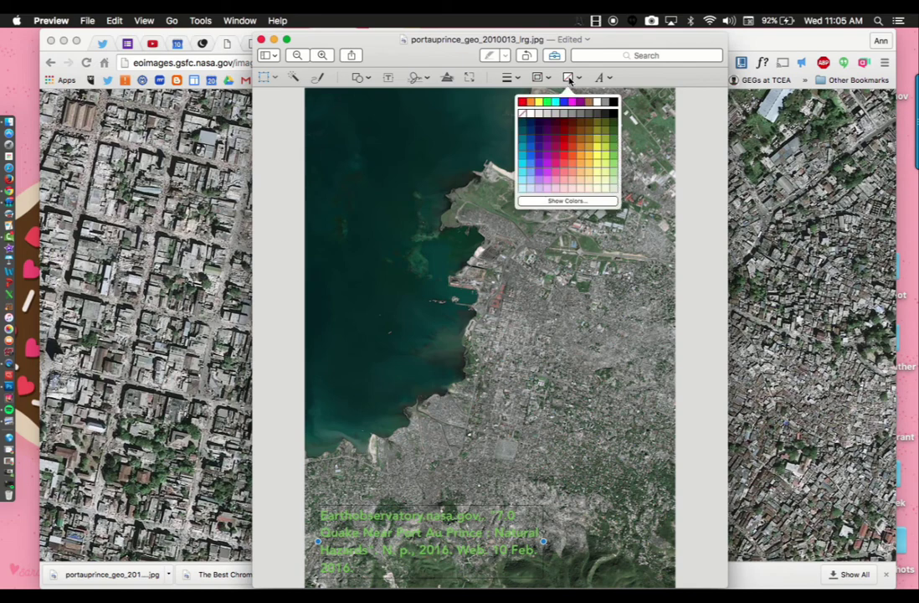
left_click(599, 100)
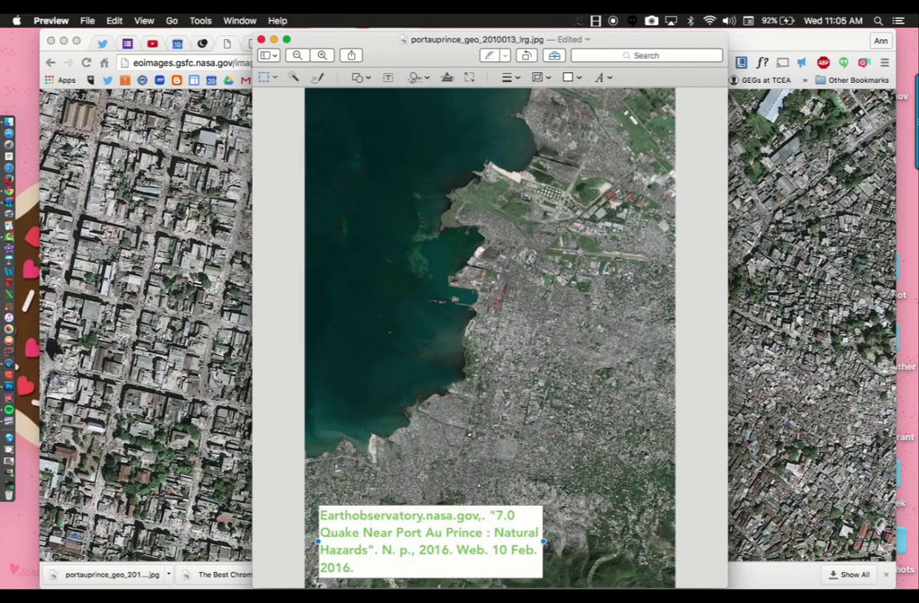
left_click(613, 77)
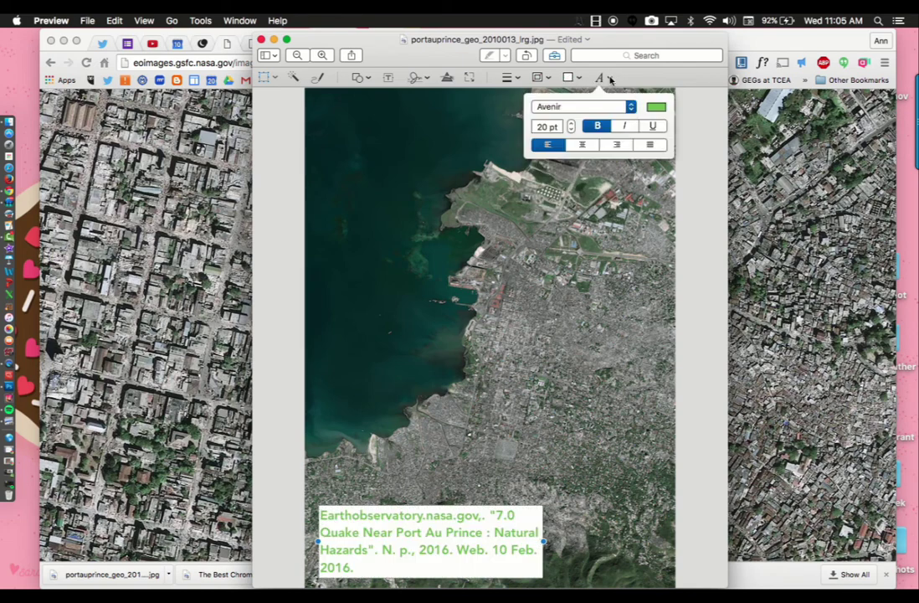
key("super+minus")
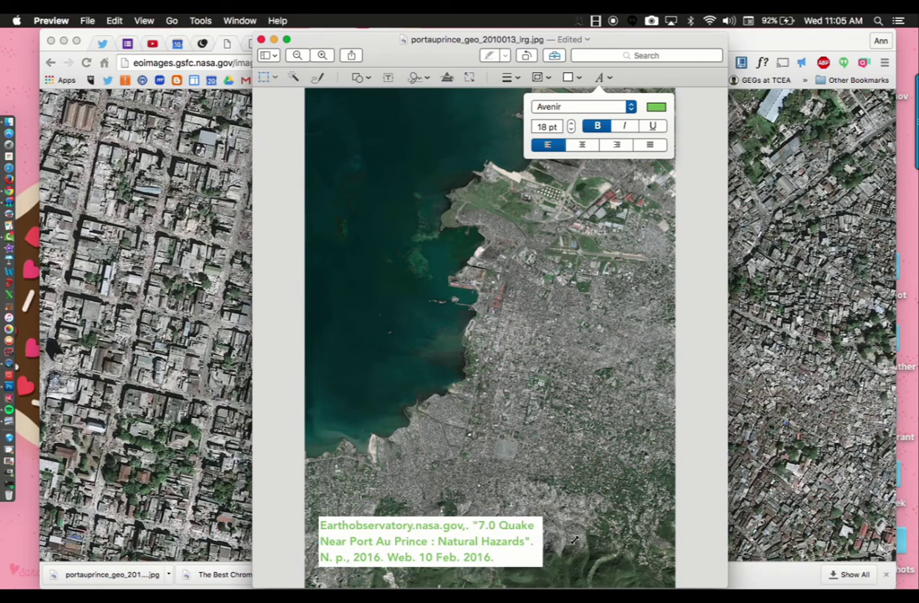
Step: Widen the citation text box to nearly the image's full width and move it down to the image's lower edge
left_click(476, 538)
left_click_drag(471, 538, 468, 550)
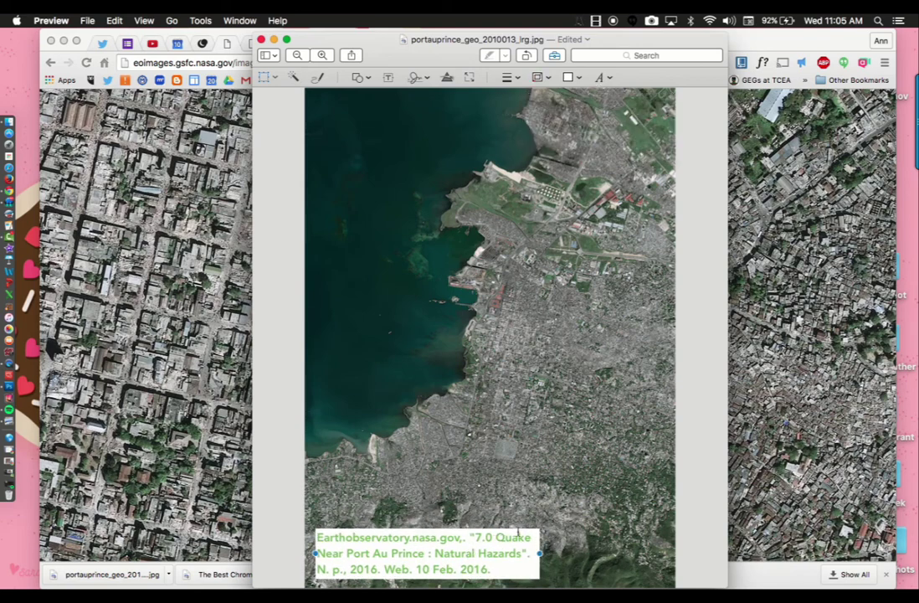
left_click_drag(539, 554, 658, 553)
left_click_drag(573, 559, 579, 571)
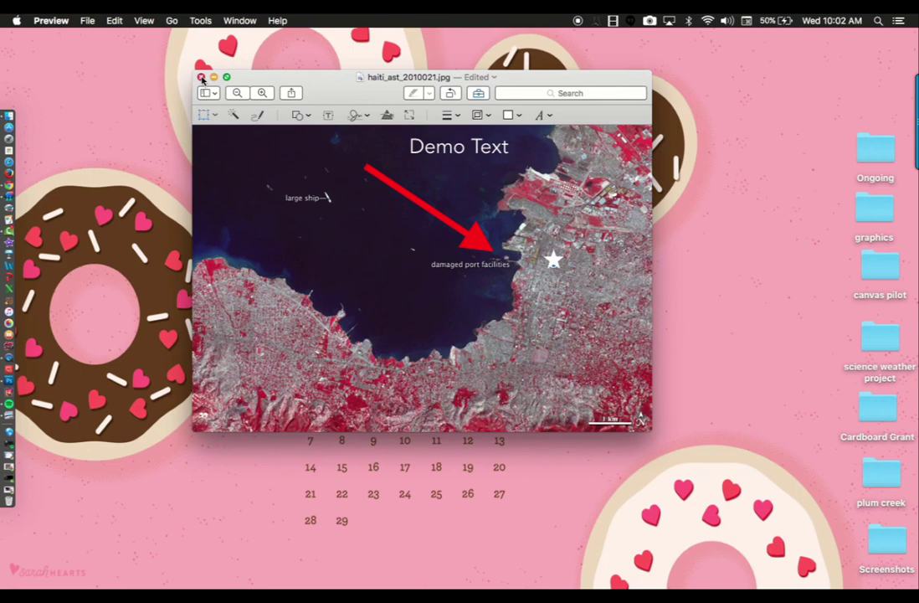
Step: Close the annotated haiti_ast_2010021.jpg image
left_click(201, 77)
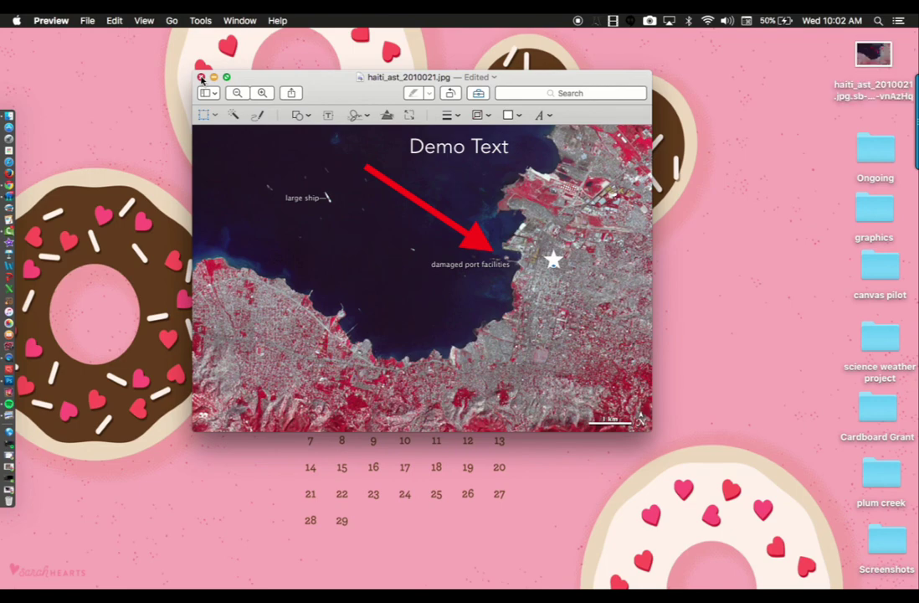